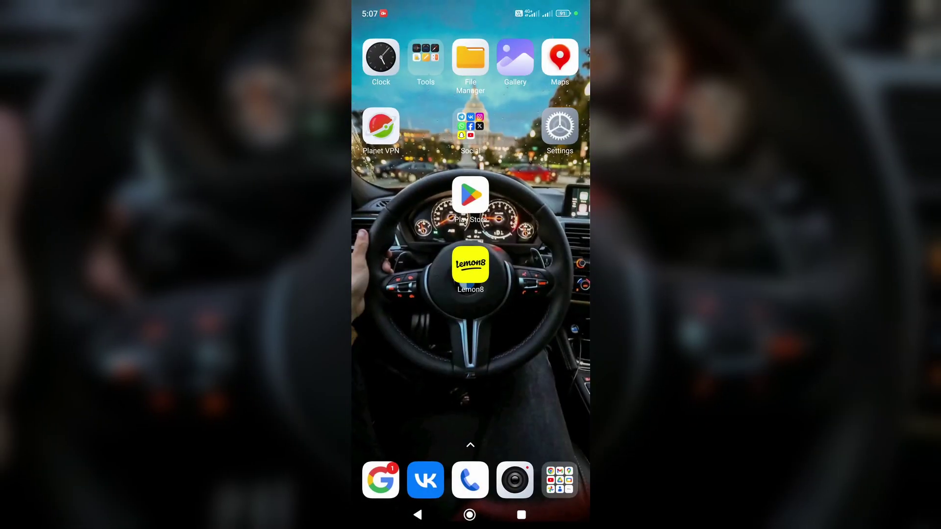
Launch Lemon8 and go to the minecraft32 account's own profile page.
click(470, 266)
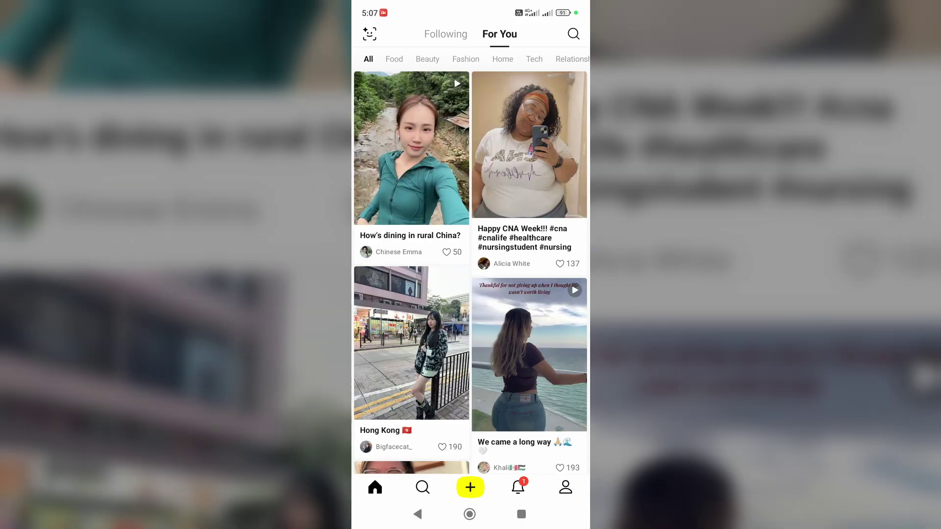
click(565, 487)
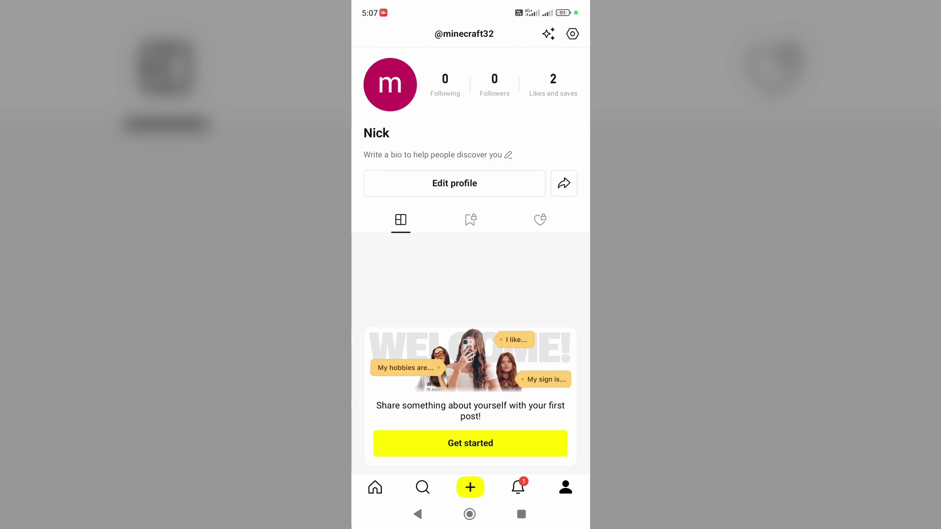
Open Edit profile to reach the name, username, bio and pronoun fields.
click(455, 183)
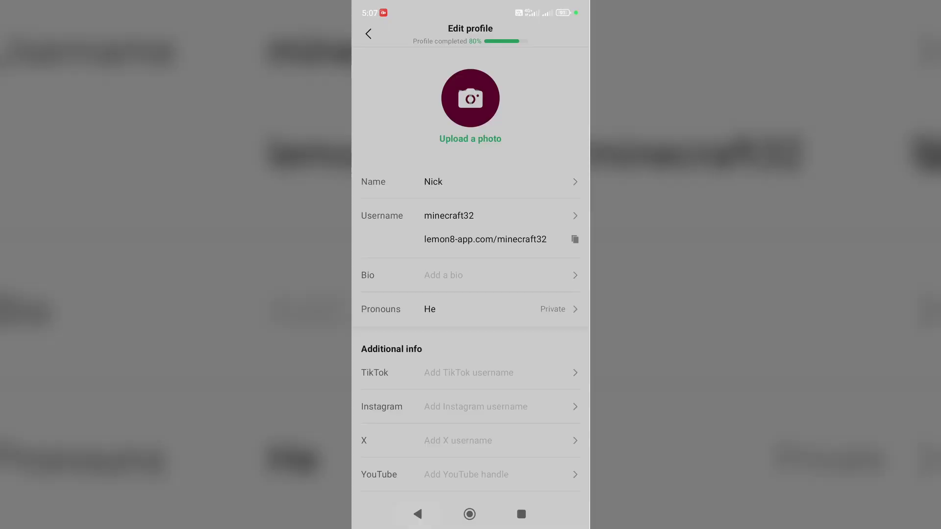
scroll(471, 294, down, 1)
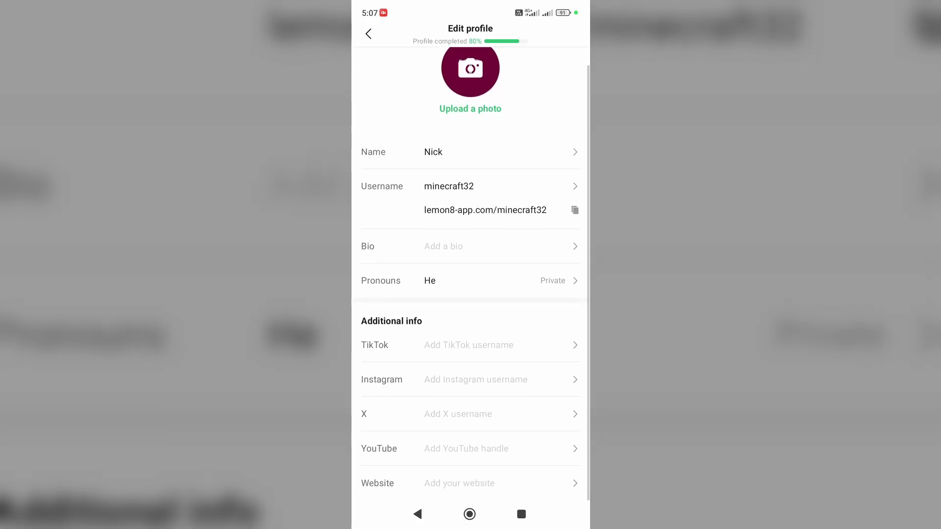
scroll(471, 295, up, 1)
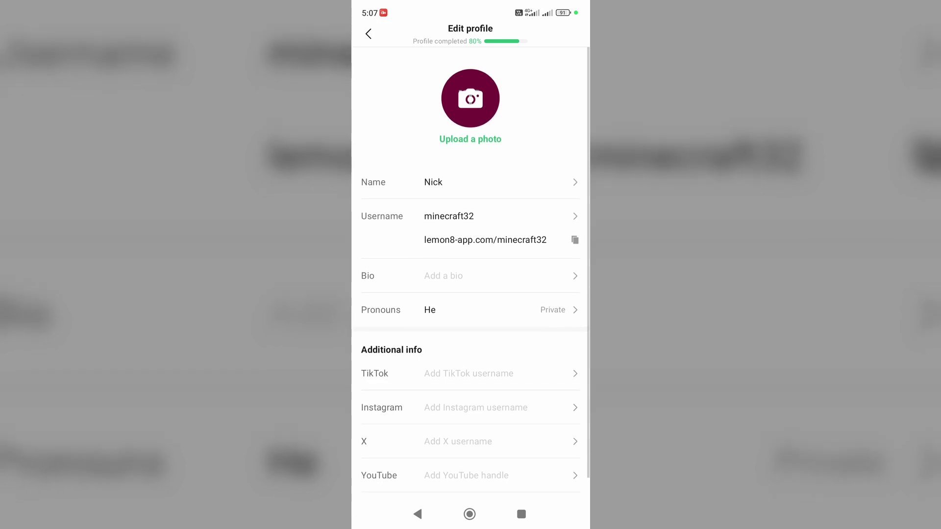
scroll(471, 294, down, 1)
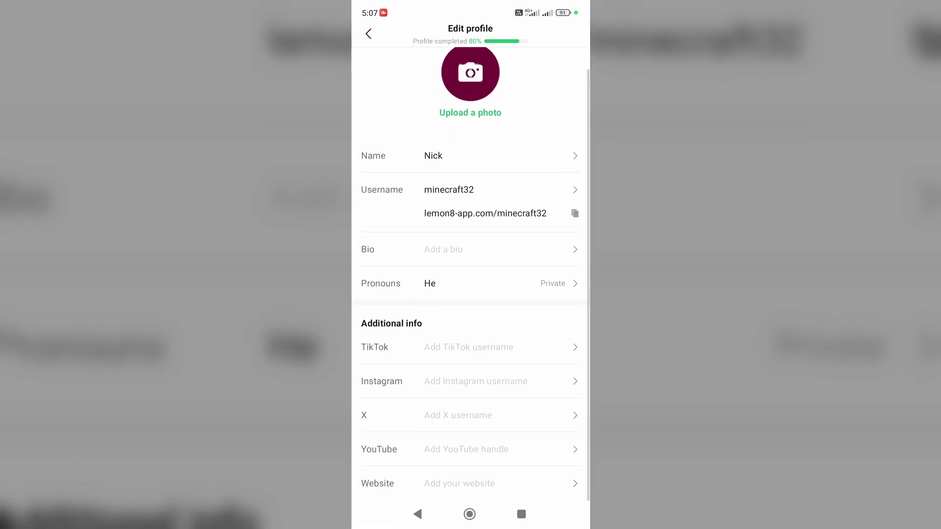
scroll(471, 295, up, 1)
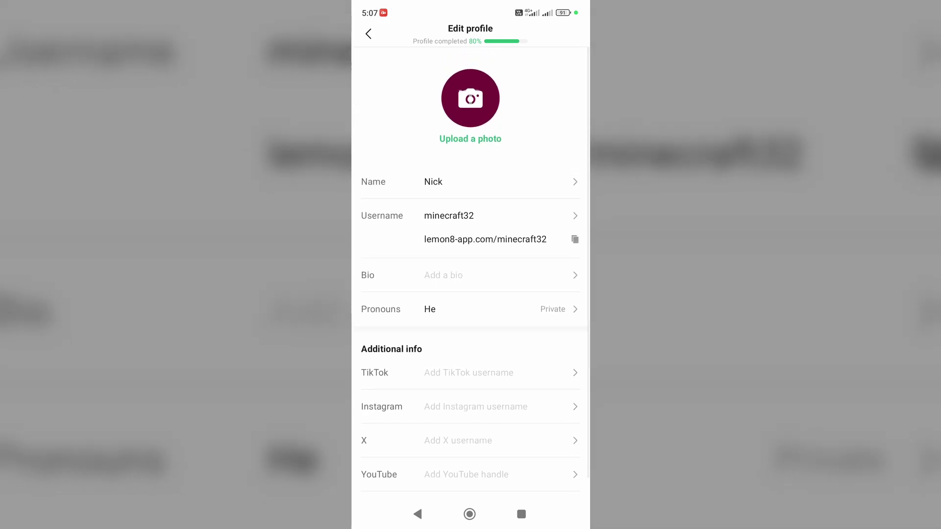
Replace the username minecraft32 with nickk29 and confirm it with Done.
click(471, 215)
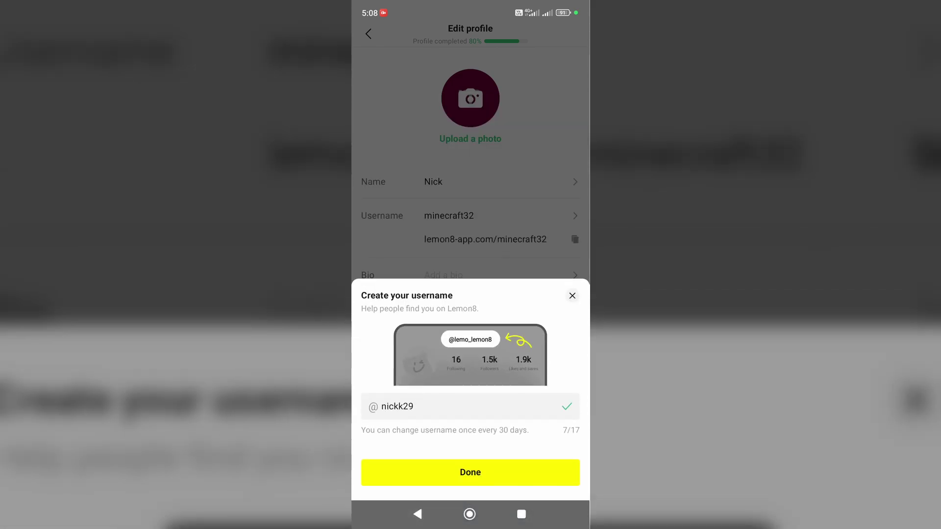
click(414, 407)
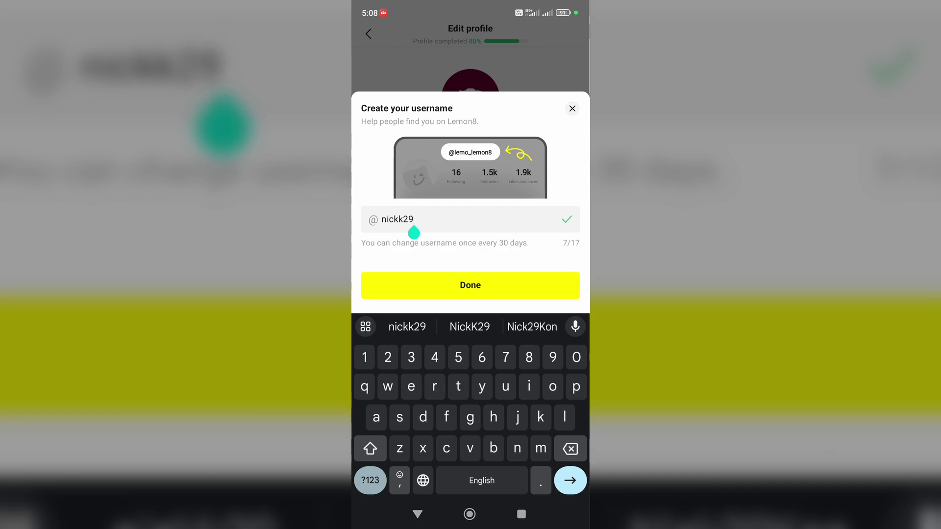
click(470, 286)
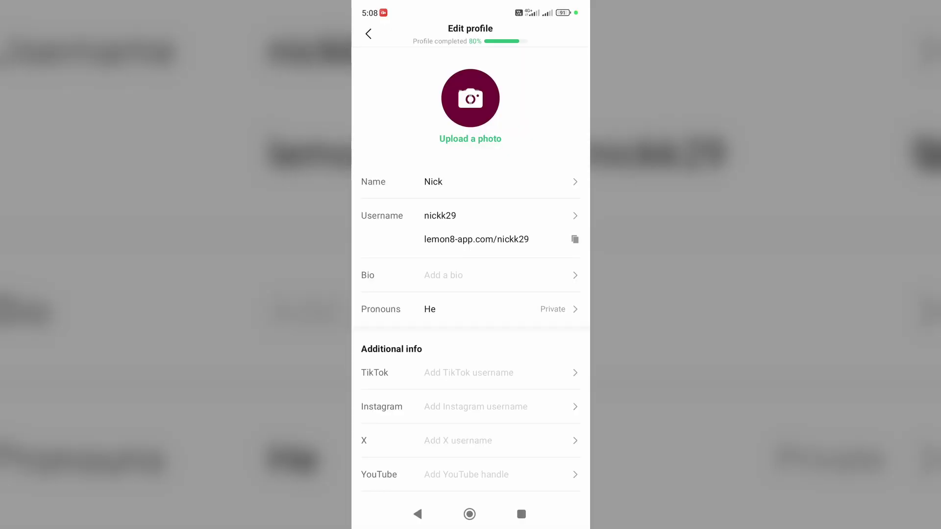
Leave Edit profile and return to the profile page for display name Nick.
click(368, 34)
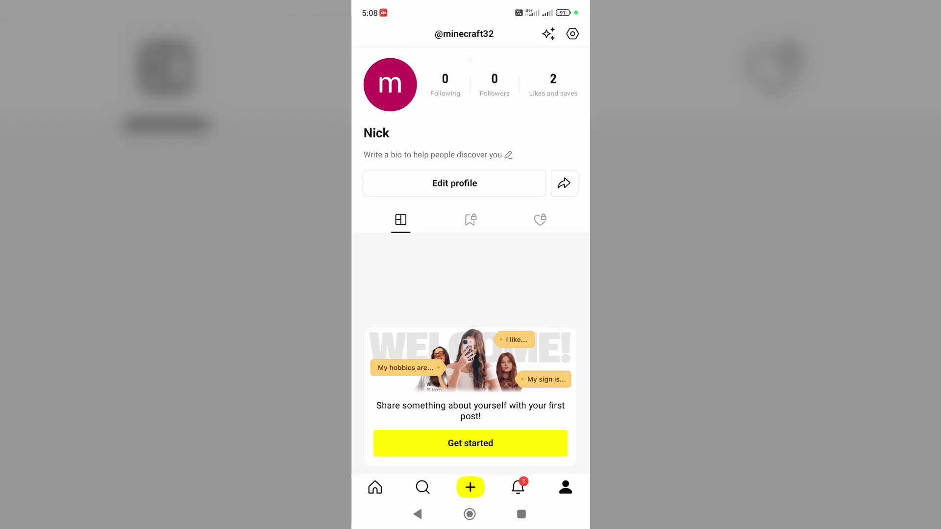